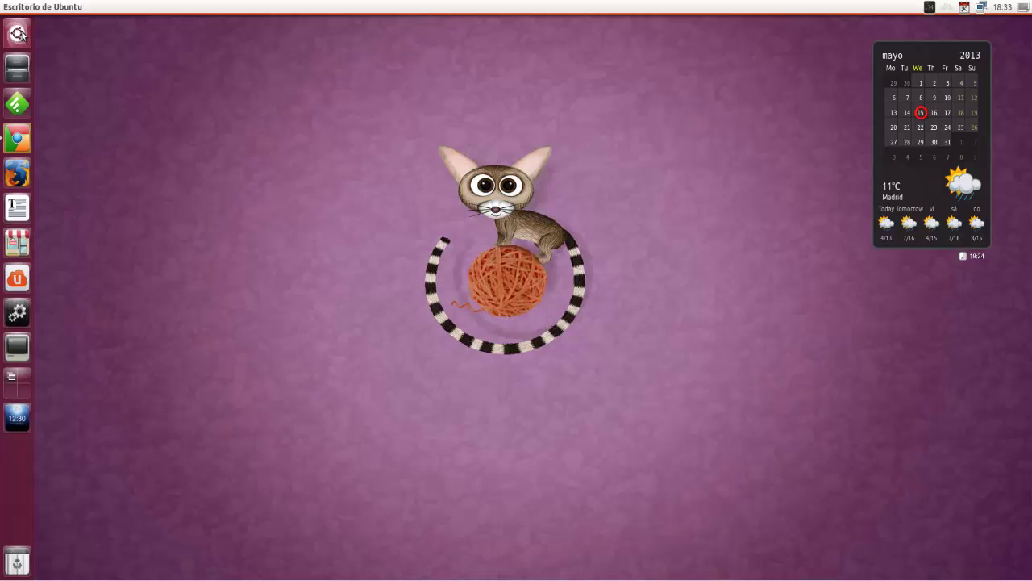
# Close the music page in Chrome and launch Mixxx.
pyautogui.click(19, 137)
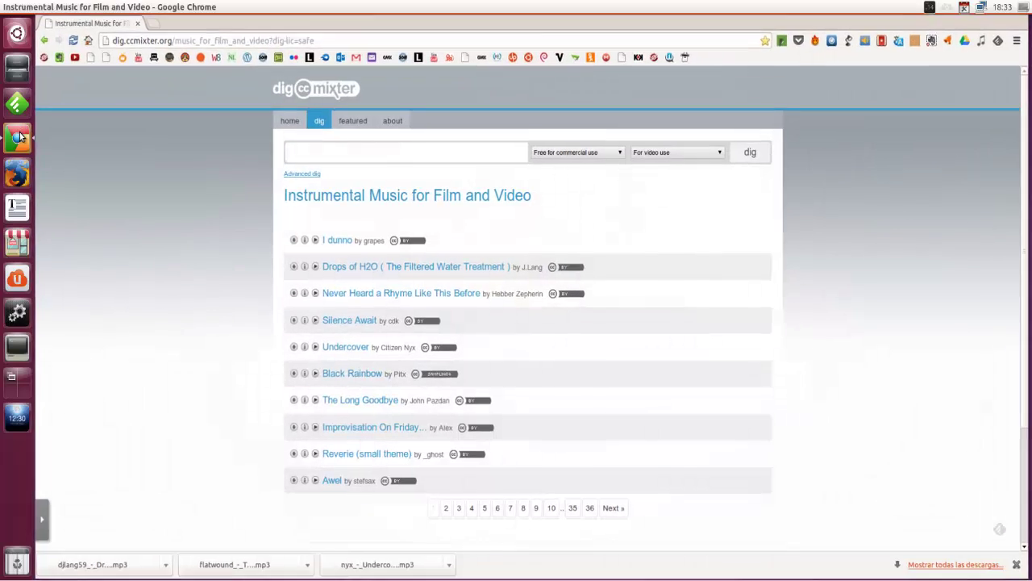
pyautogui.click(138, 24)
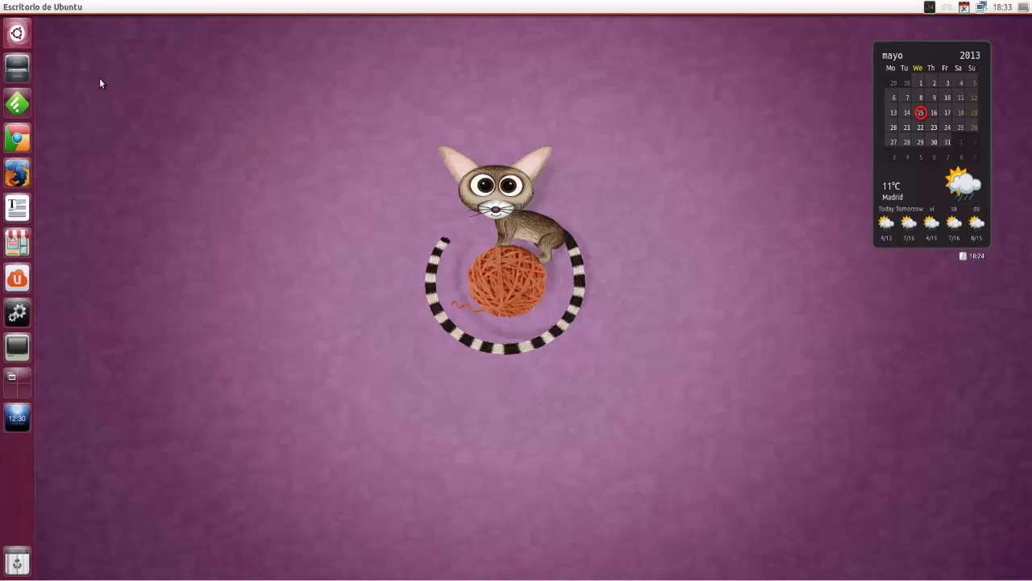
pyautogui.click(18, 33)
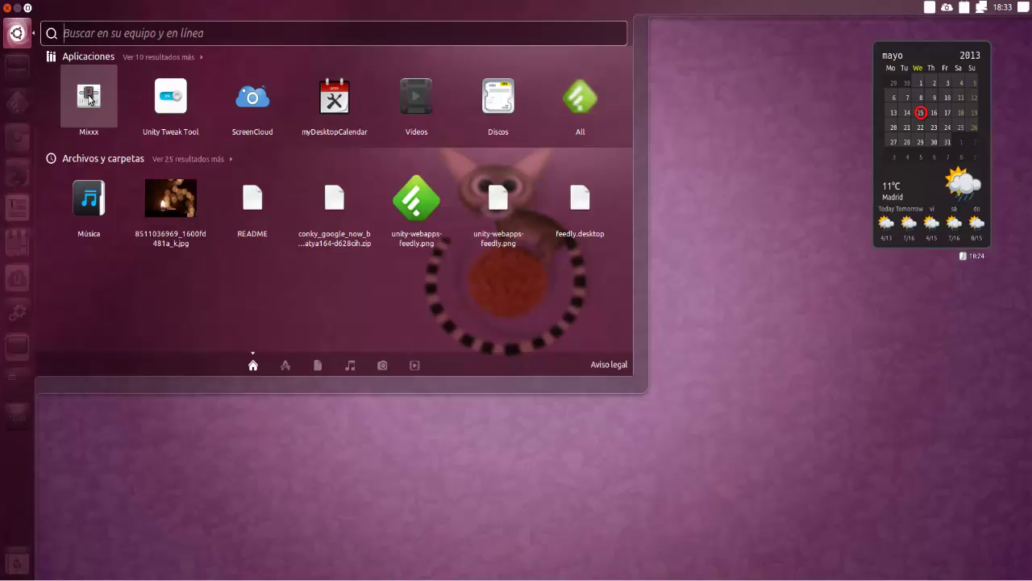
pyautogui.press('Escape')
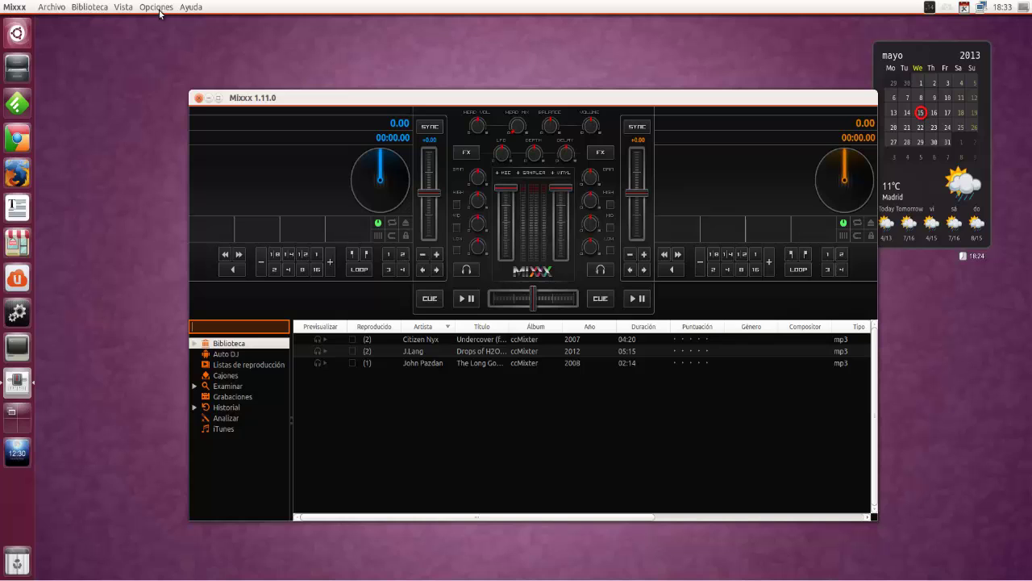
# Check the version and development team in Mixxx's about information, and close it.
pyautogui.click(192, 8)
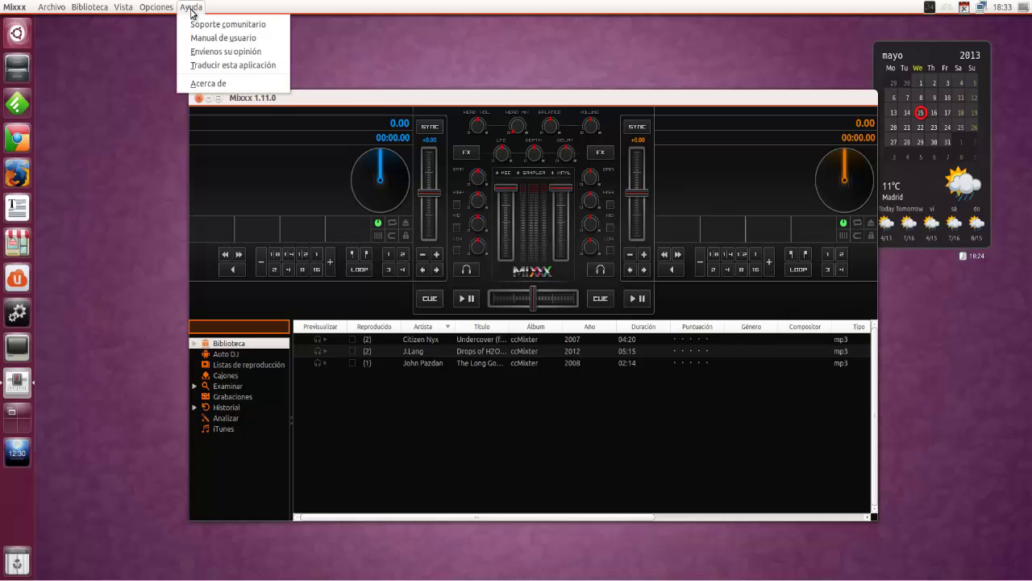
pyautogui.click(197, 83)
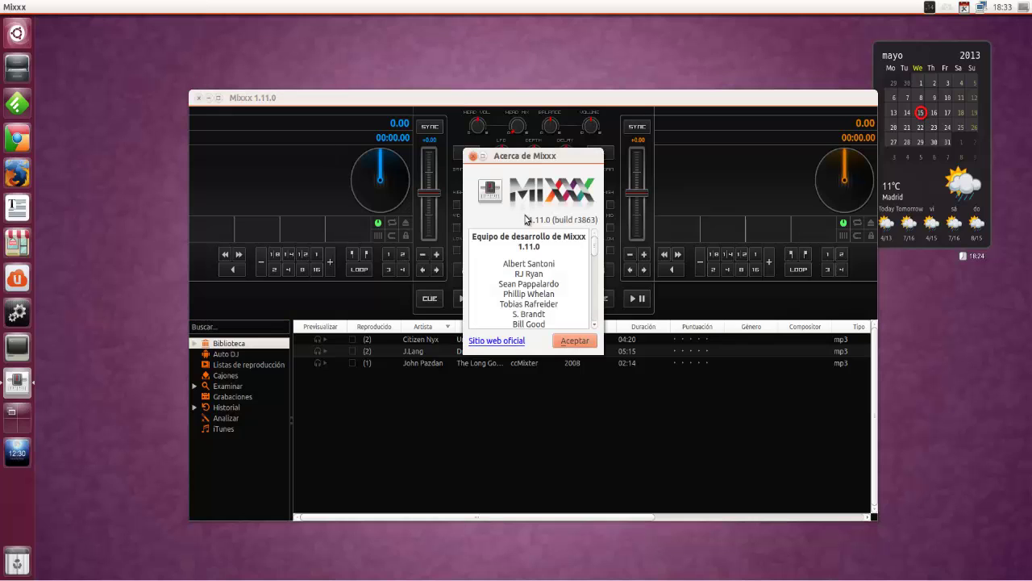
pyautogui.click(574, 341)
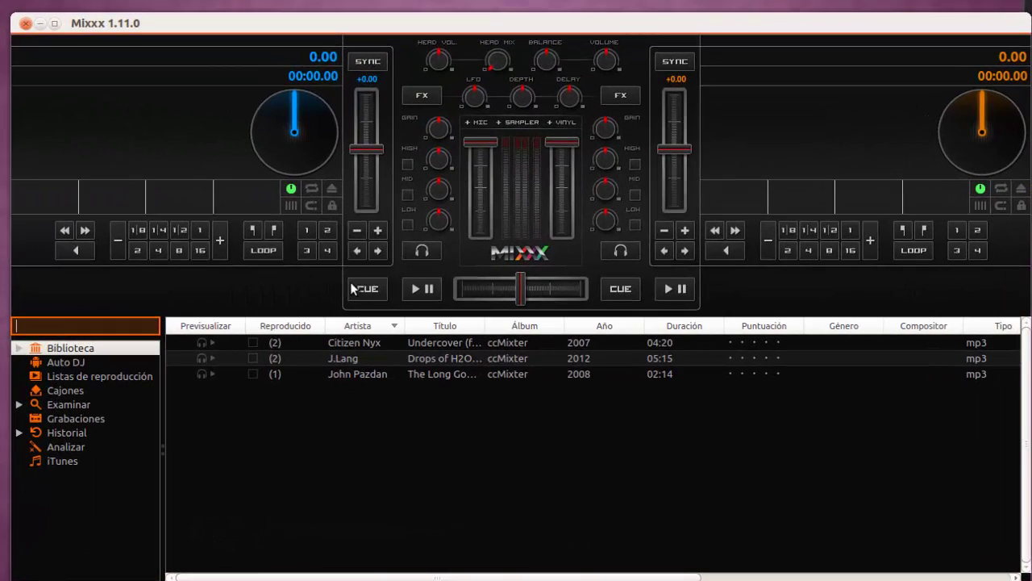
# Mark all library tracks as played, and load "Undercover" onto the first deck and "Drops of H2O" onto the second.
pyautogui.click(249, 343)
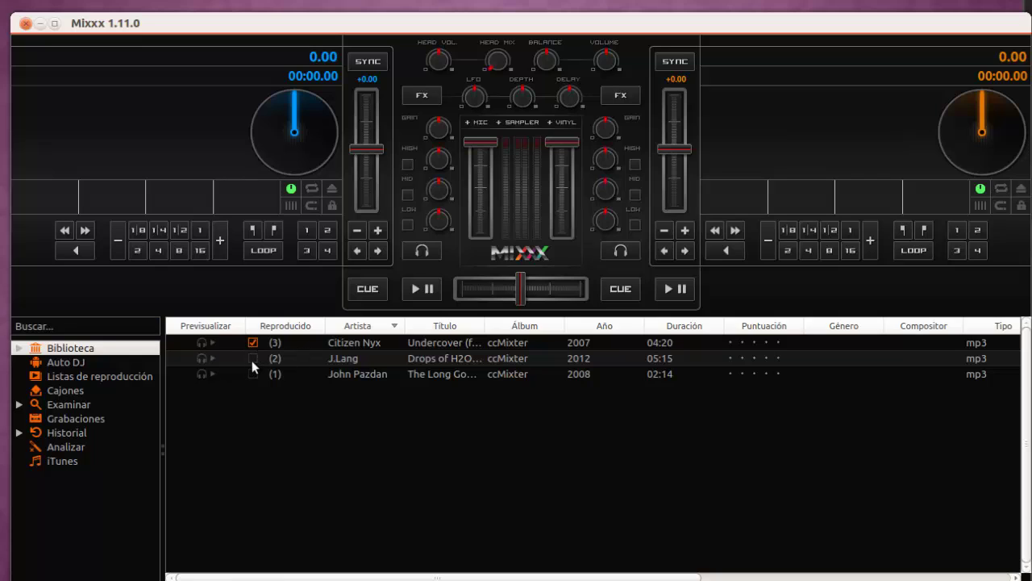
pyautogui.moveTo(338, 347); pyautogui.dragTo(199, 139)
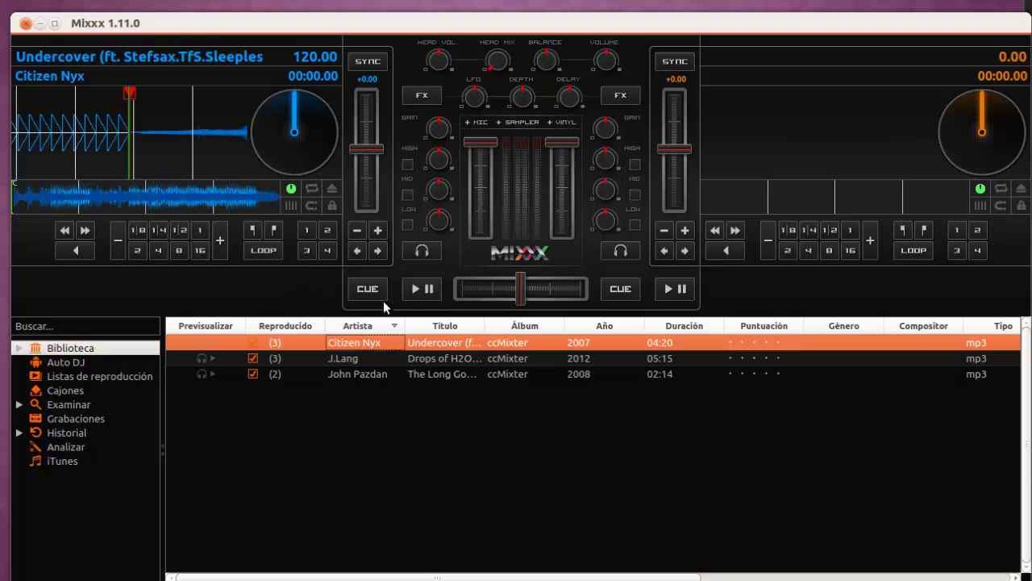
pyautogui.moveTo(399, 363); pyautogui.dragTo(806, 167)
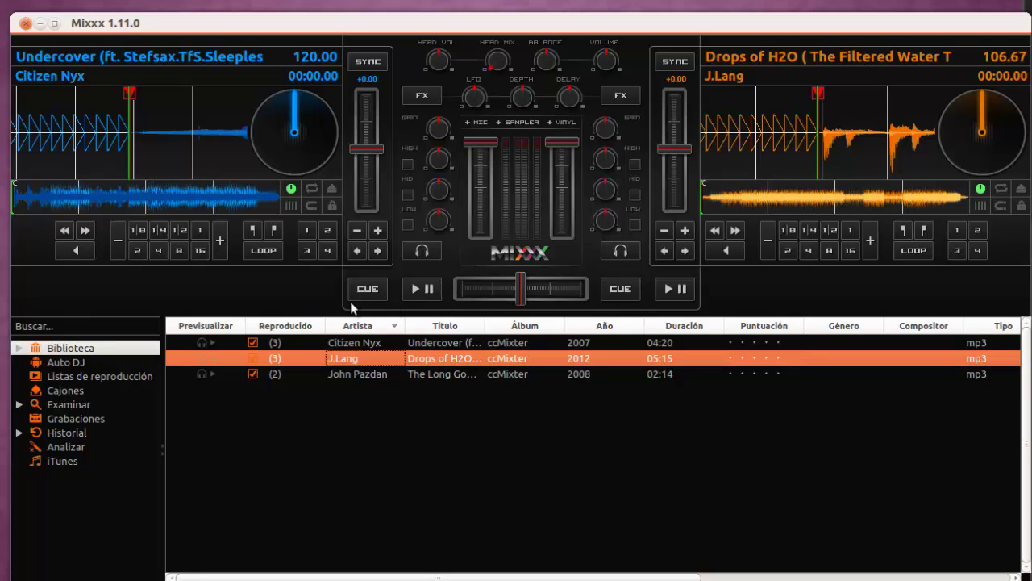
# Move the crossfader fully to the first deck and start playing "Undercover".
pyautogui.moveTo(519, 300); pyautogui.dragTo(452, 303)
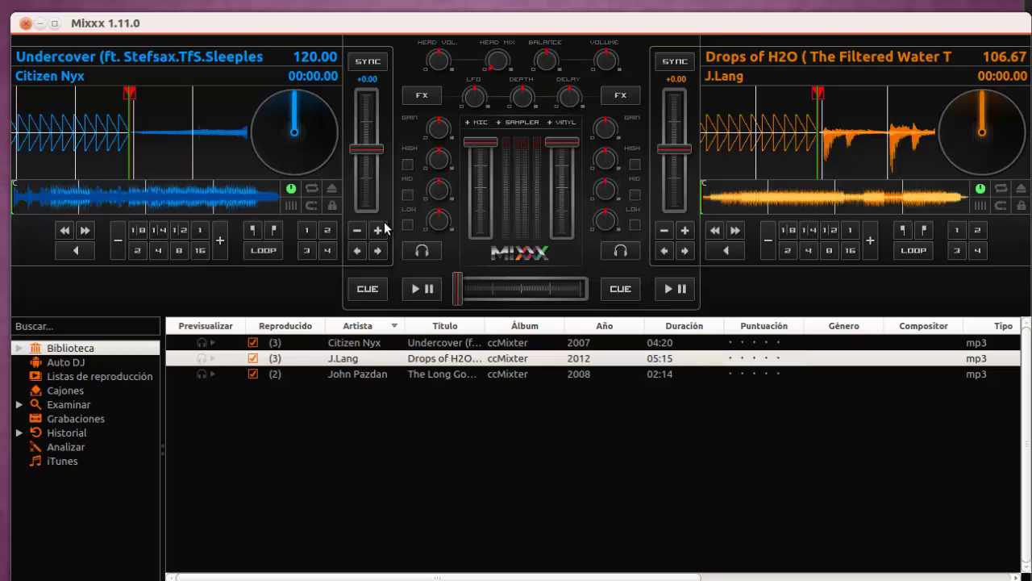
pyautogui.click(415, 288)
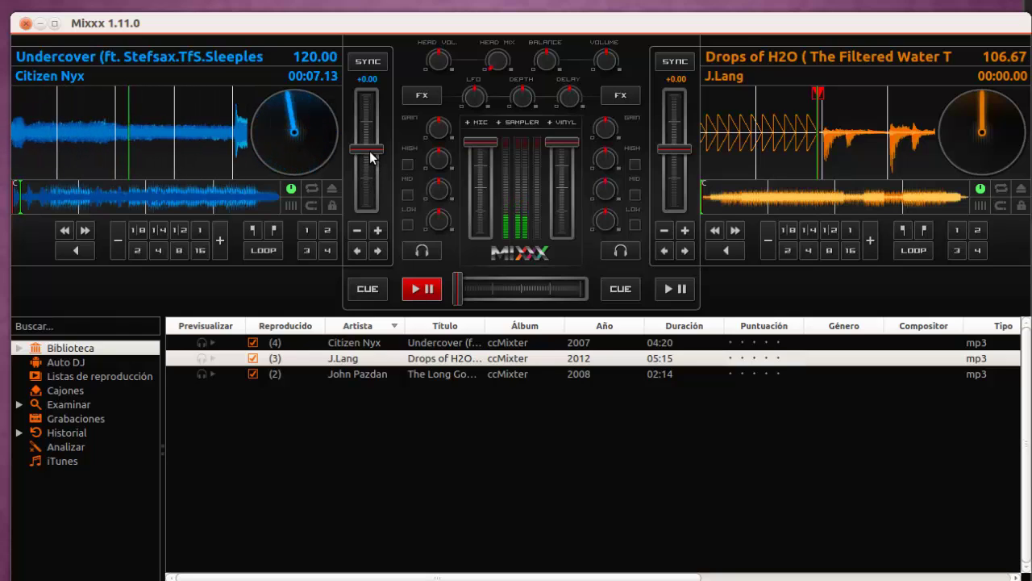
# Set the first deck's playback rate to +0.26 and jump to about 0:54 in "Undercover".
pyautogui.moveTo(370, 156)
pyautogui.mouseDown()
pyautogui.moveTo(369, 132)
pyautogui.moveTo(373, 151)
pyautogui.mouseUp()
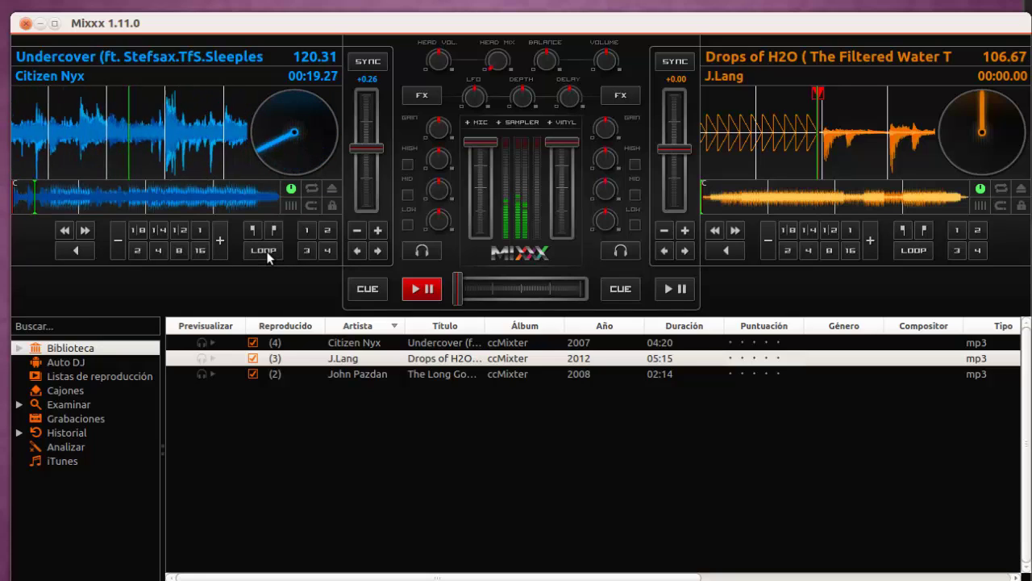
pyautogui.click(77, 188)
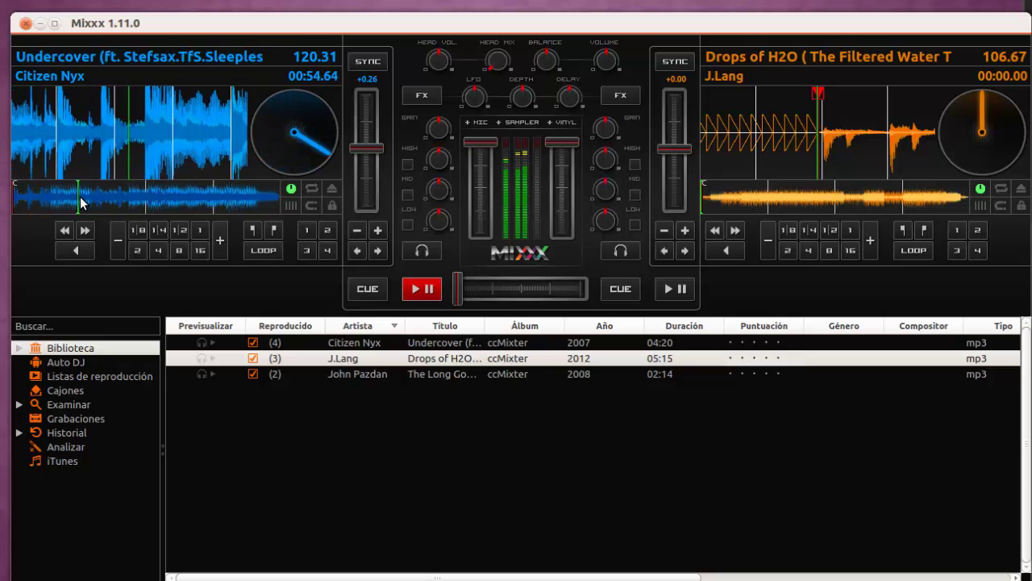
# Play "Drops of H2O" on the second deck, and crossfade fully to it before pausing the first deck.
pyautogui.click(675, 289)
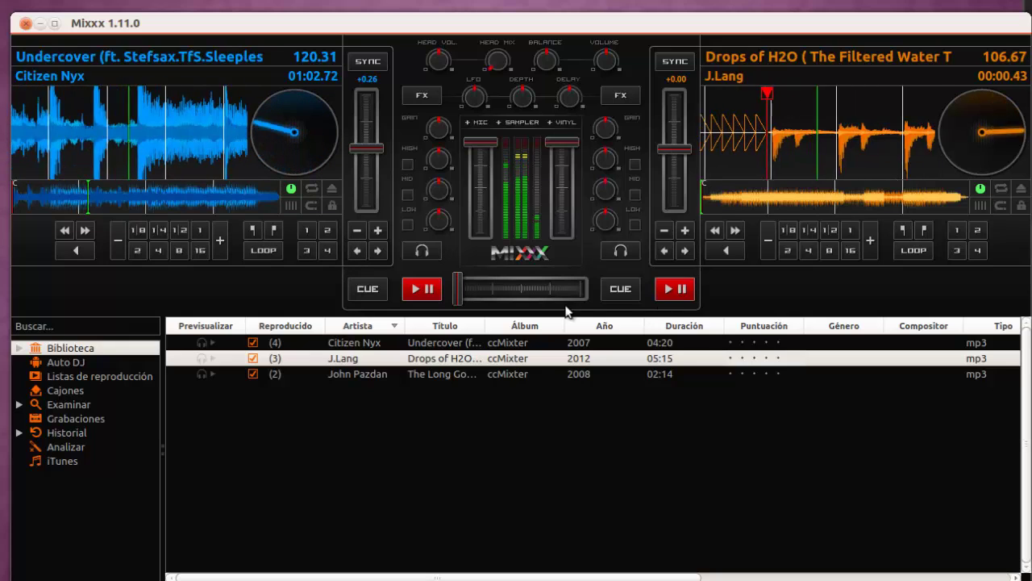
pyautogui.moveTo(459, 290); pyautogui.dragTo(592, 304)
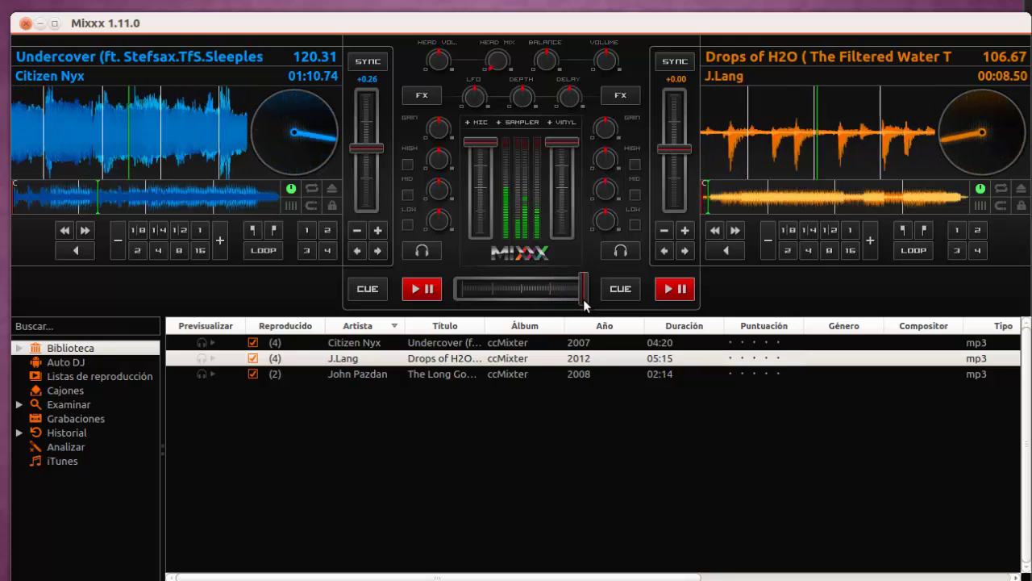
pyautogui.click(422, 289)
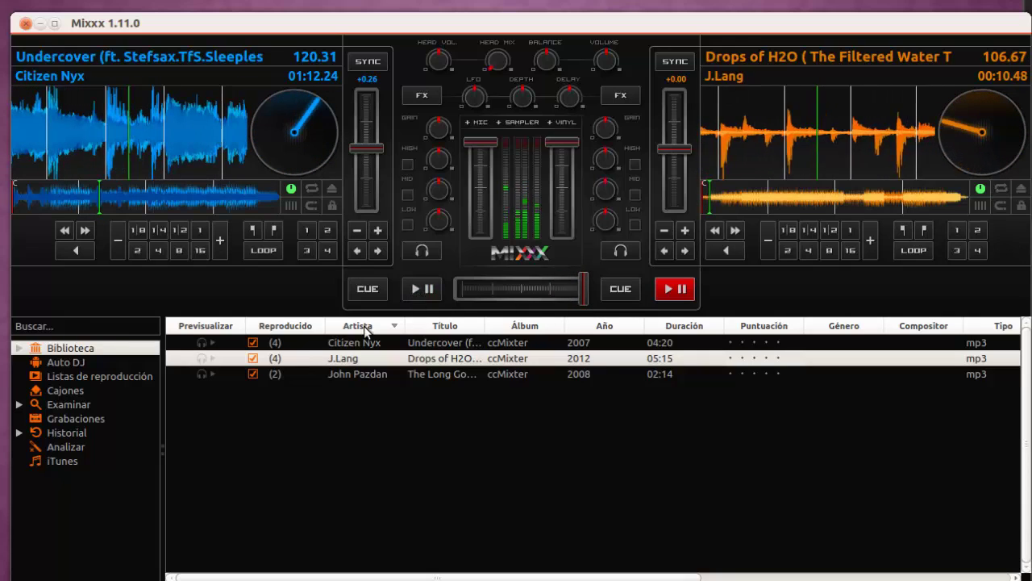
# Load and play "The Long Goodbye" on the first deck, crossfading fully back to it before pausing it.
pyautogui.moveTo(266, 377); pyautogui.dragTo(173, 140)
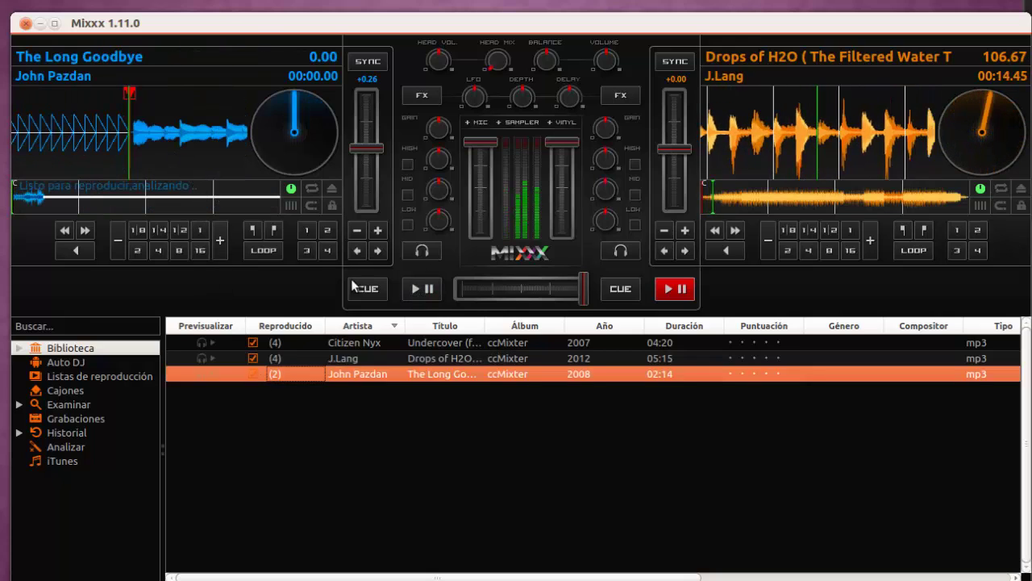
pyautogui.click(423, 288)
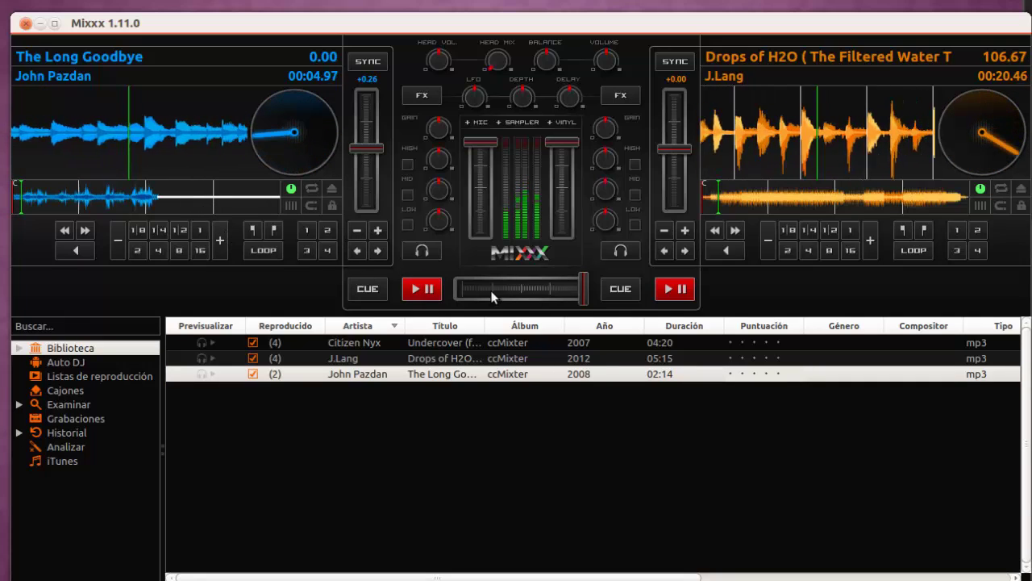
pyautogui.moveTo(587, 301); pyautogui.dragTo(459, 296)
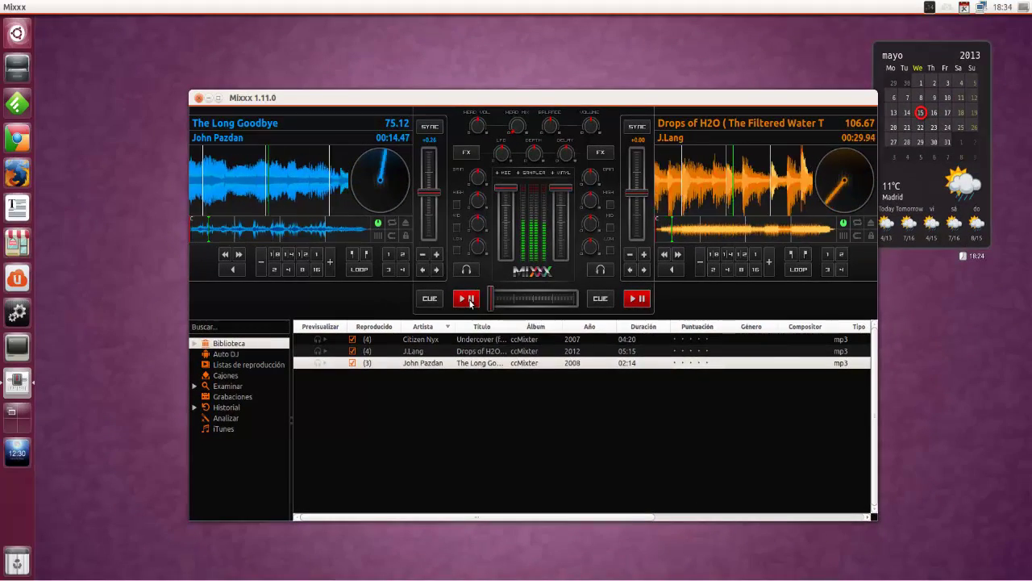
pyautogui.click(432, 291)
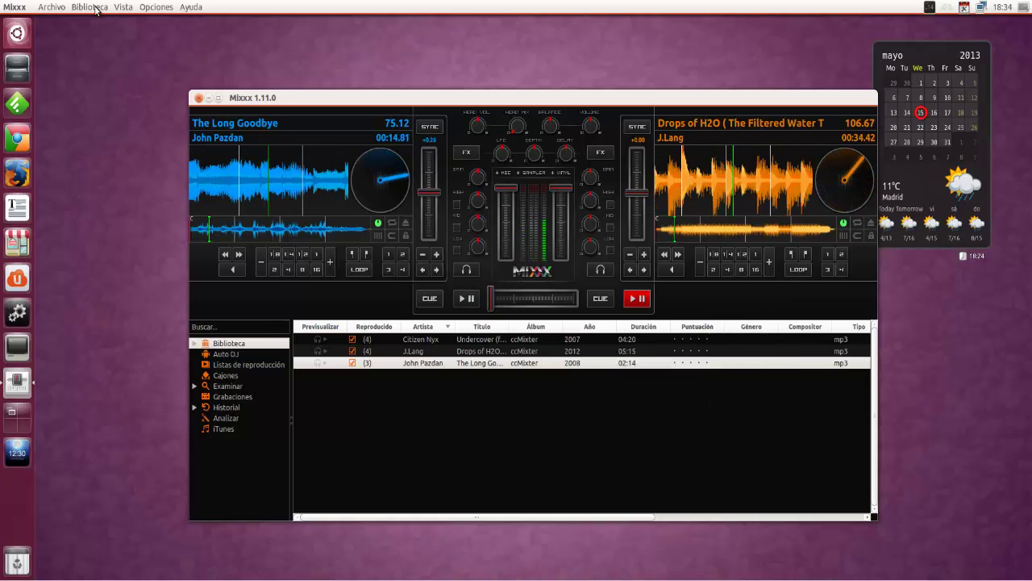
pyautogui.click(97, 10)
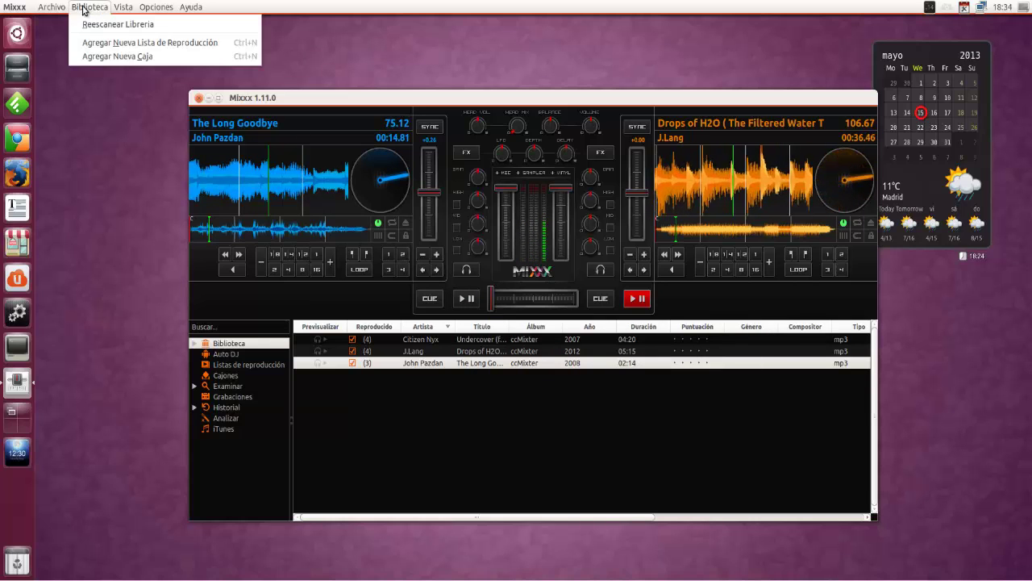
pyautogui.moveTo(50, 11)
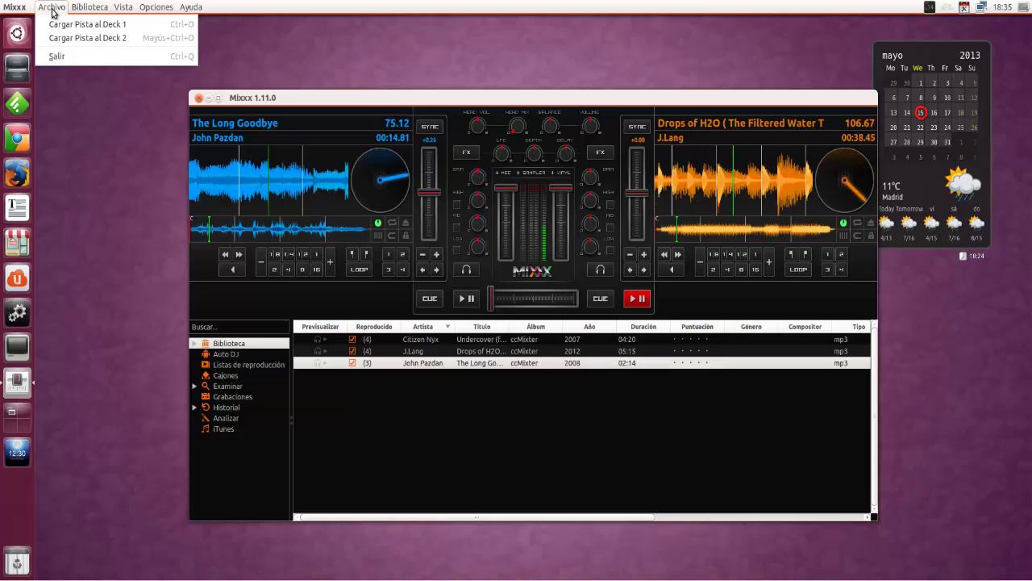
pyautogui.moveTo(95, 13)
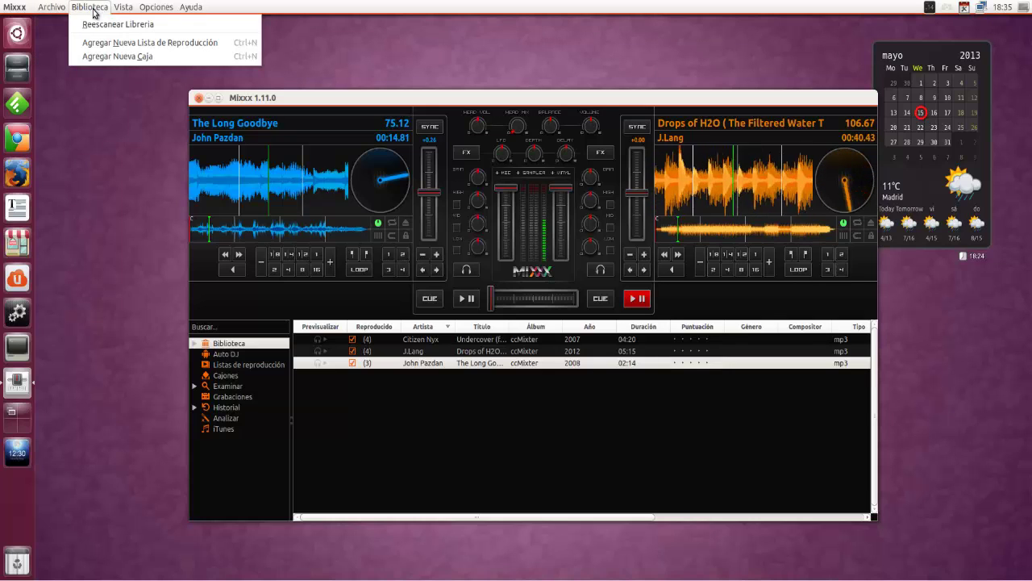
pyautogui.moveTo(132, 11)
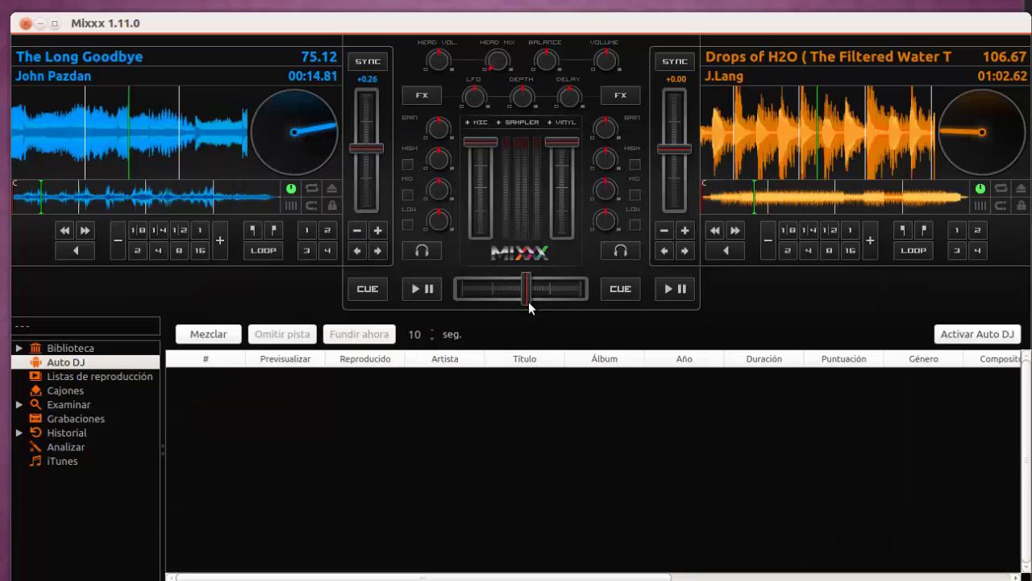
# Examine the playlists, crates, browse, recordings, history, analyze and iTunes sections, dismissing the iTunes library selection, and return to the track library.
pyautogui.click(72, 377)
pyautogui.click(70, 390)
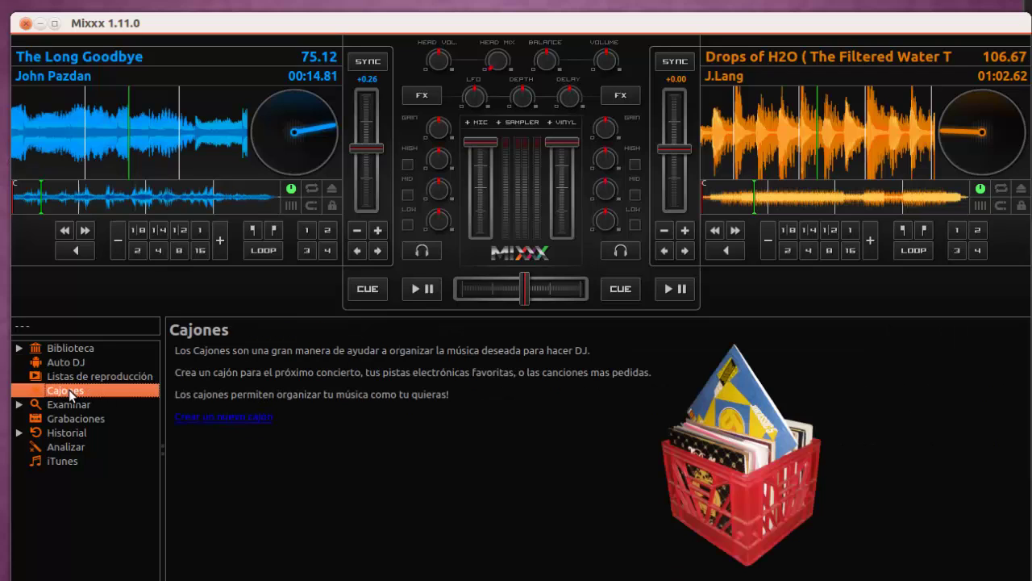
pyautogui.click(70, 407)
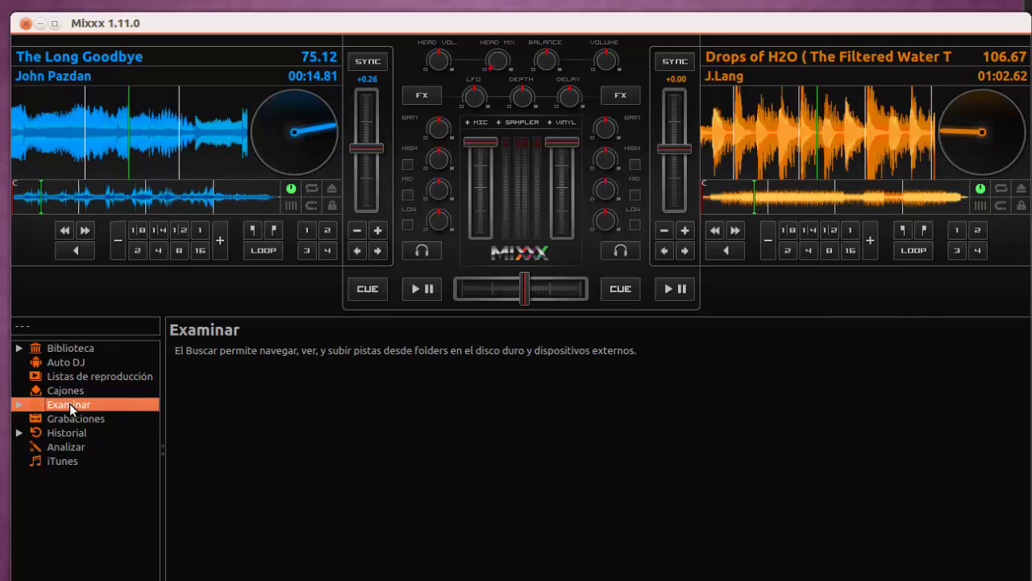
pyautogui.click(71, 419)
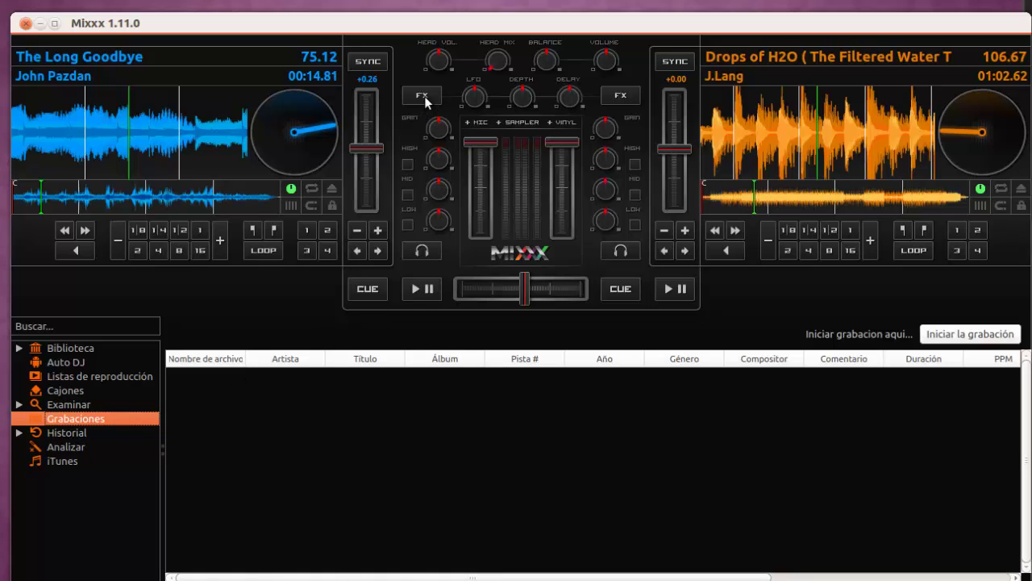
pyautogui.click(75, 434)
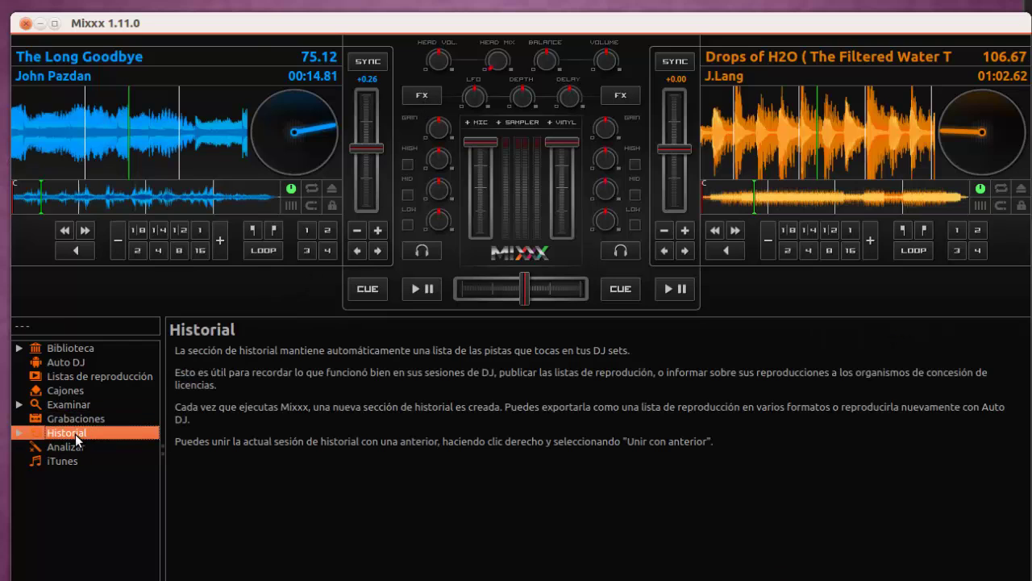
pyautogui.click(70, 447)
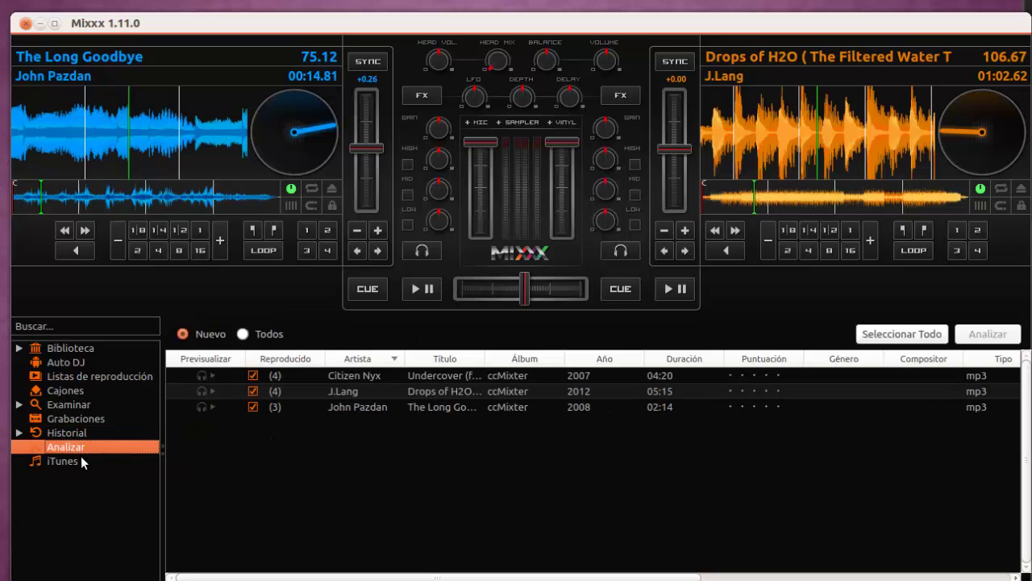
pyautogui.click(74, 465)
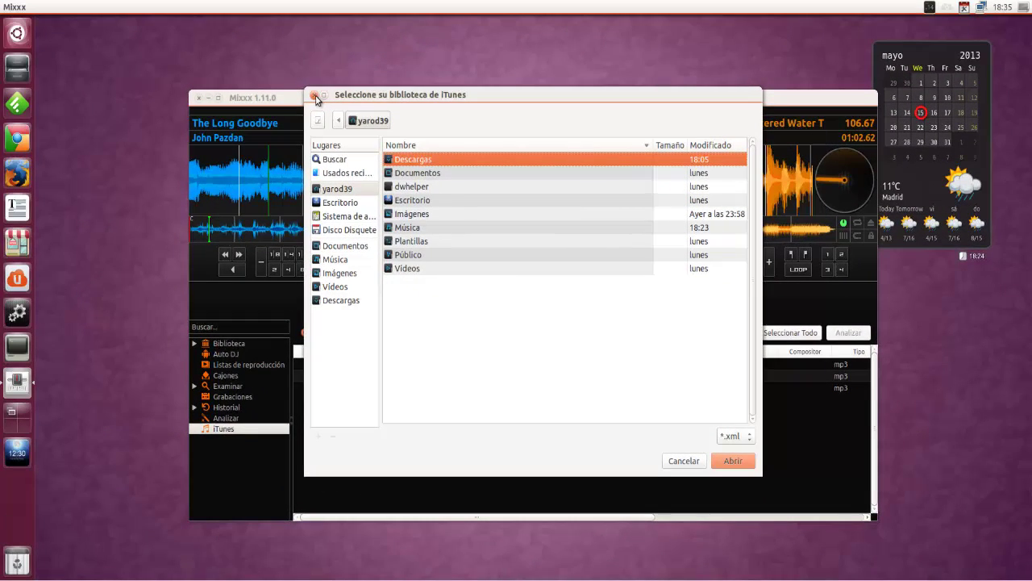
pyautogui.click(314, 95)
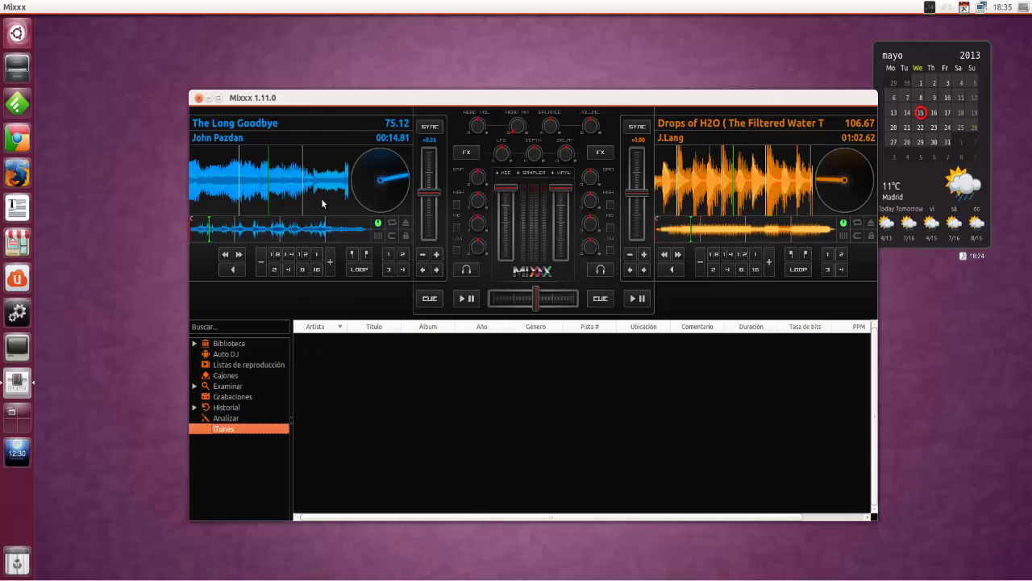
pyautogui.click(220, 344)
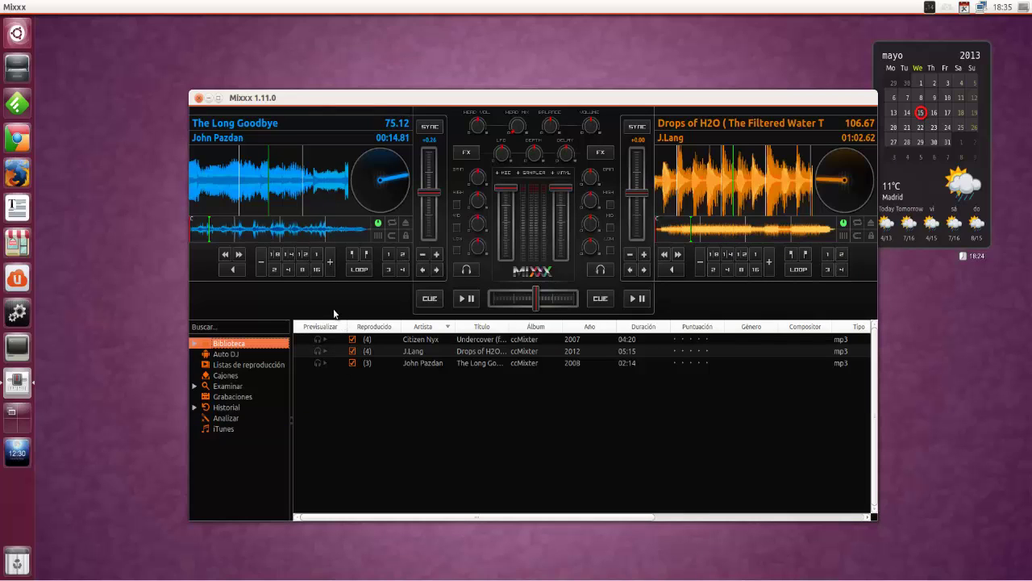
# Try the first deck's loop control and move the playback position of "The Long Goodbye" to about 0:20.
pyautogui.click(361, 271)
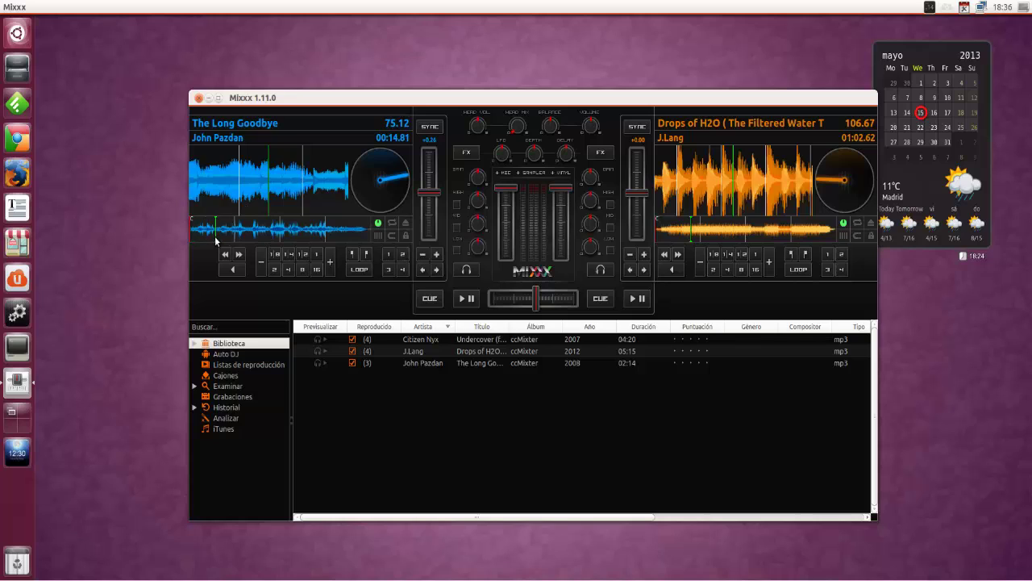
pyautogui.click(216, 238)
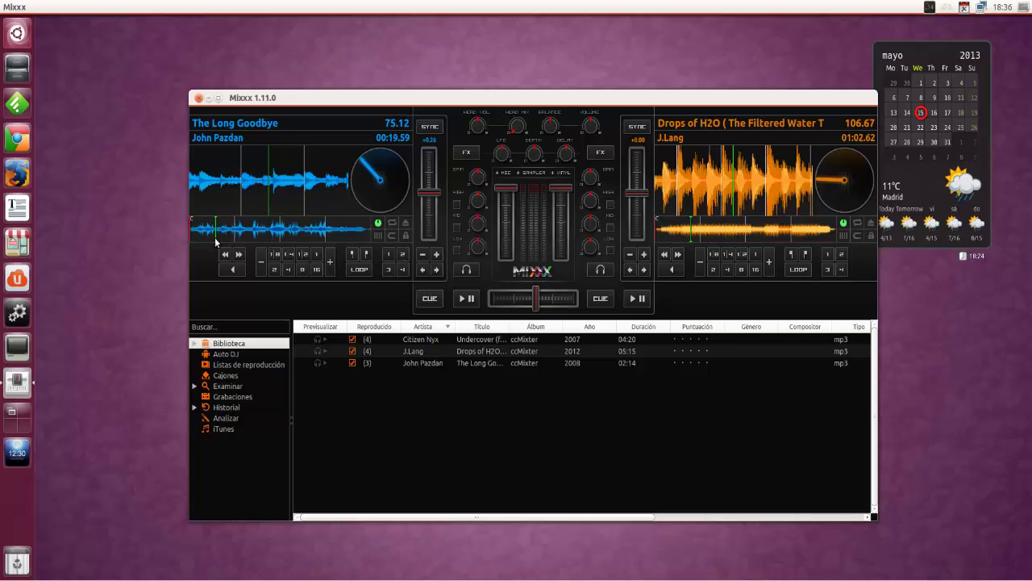
# Play "The Long Goodbye" on the first deck and loop it at 1/8, 1/4, 1/2, 1 and finally 2 beats.
pyautogui.click(275, 255)
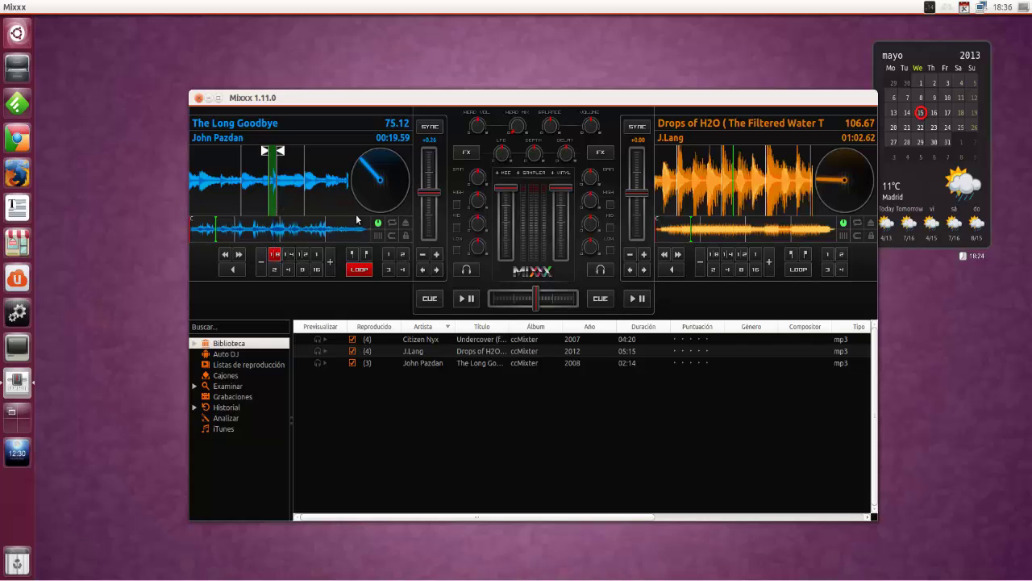
pyautogui.click(467, 298)
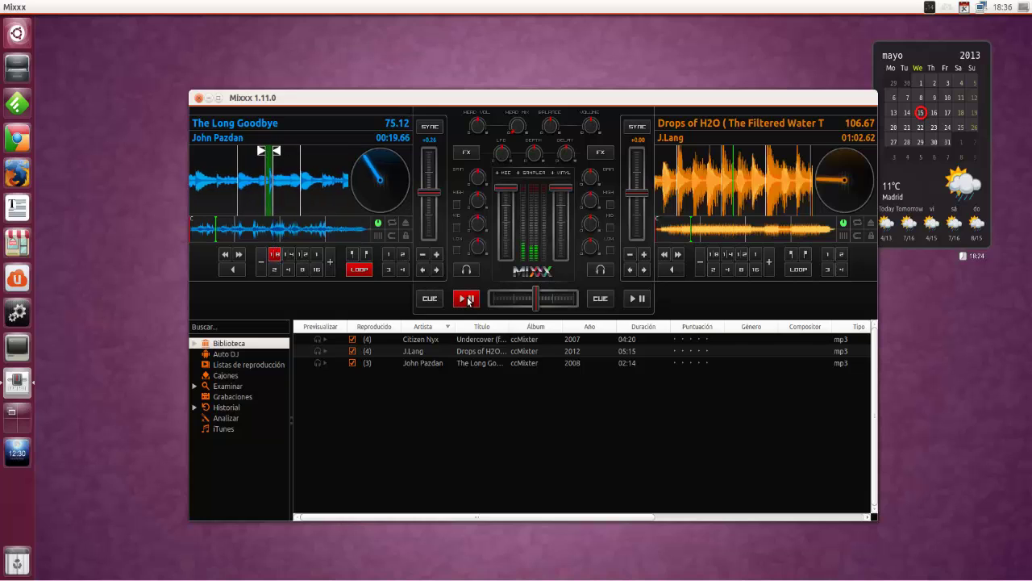
pyautogui.click(289, 256)
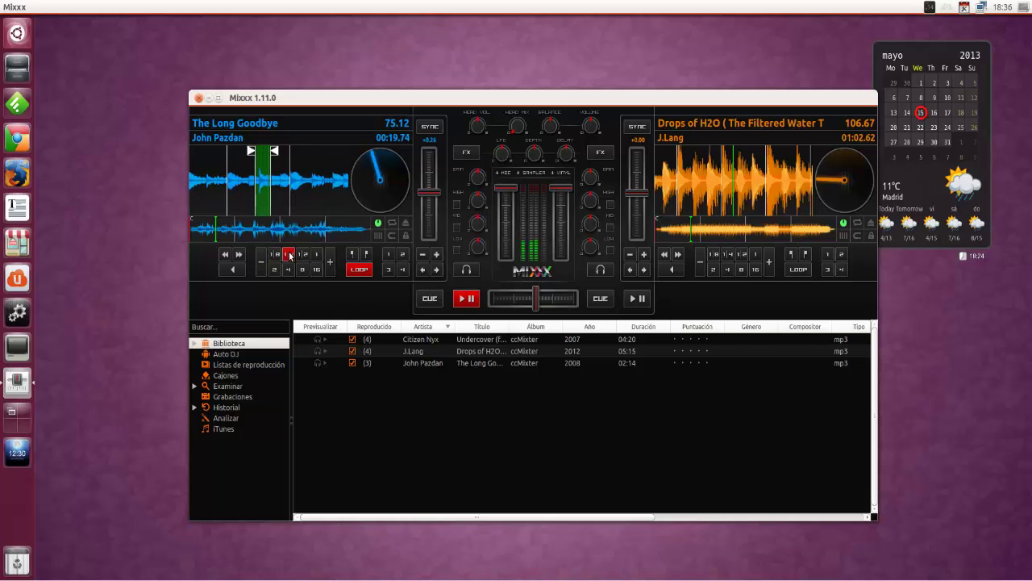
pyautogui.click(303, 256)
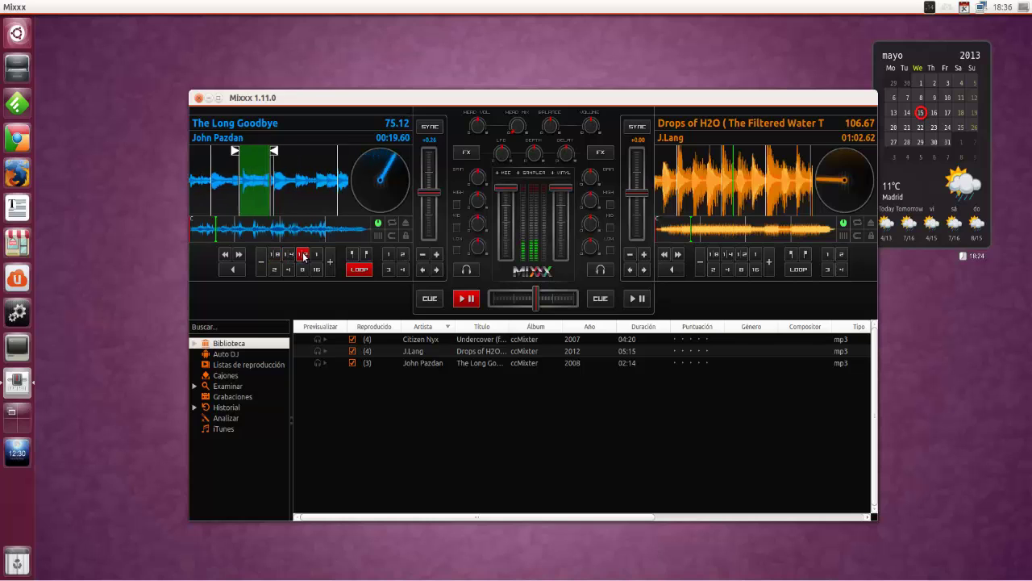
pyautogui.click(315, 256)
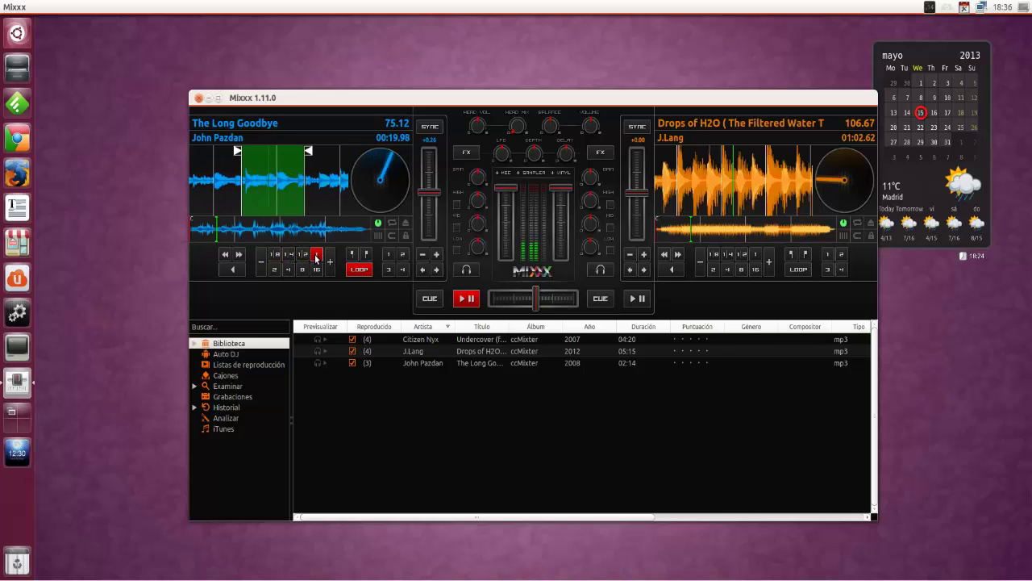
pyautogui.click(275, 270)
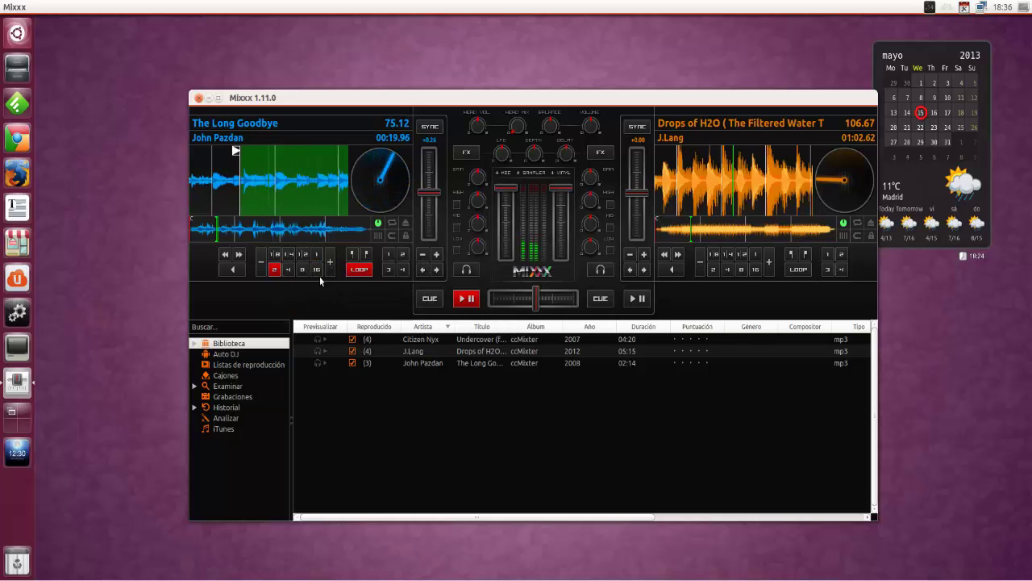
# Set hotcue 4 at about 1:03.7 in "Drops of H2O" on the second deck, playing and pausing the track before and after.
pyautogui.click(637, 298)
pyautogui.click(637, 298)
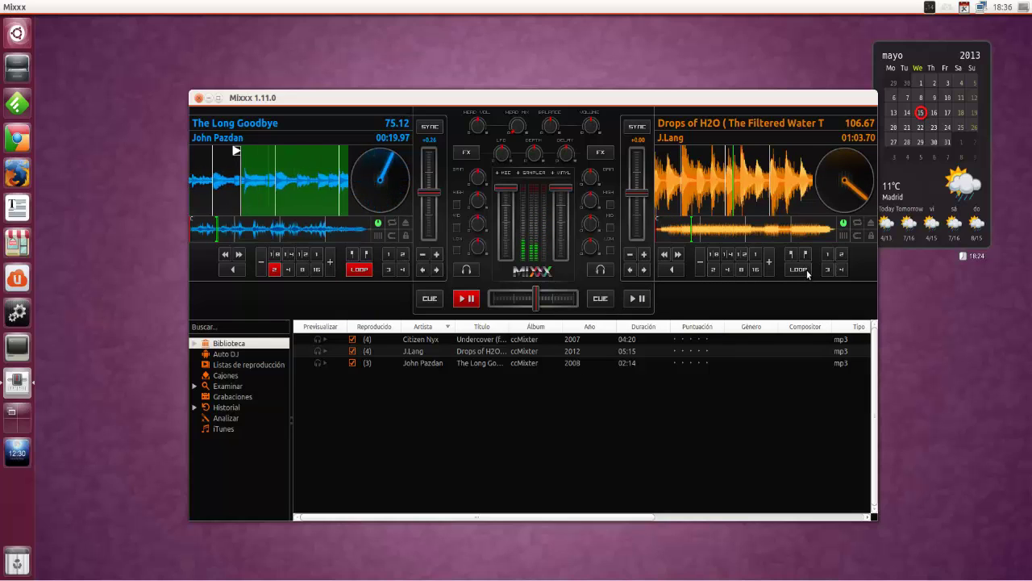
pyautogui.click(842, 270)
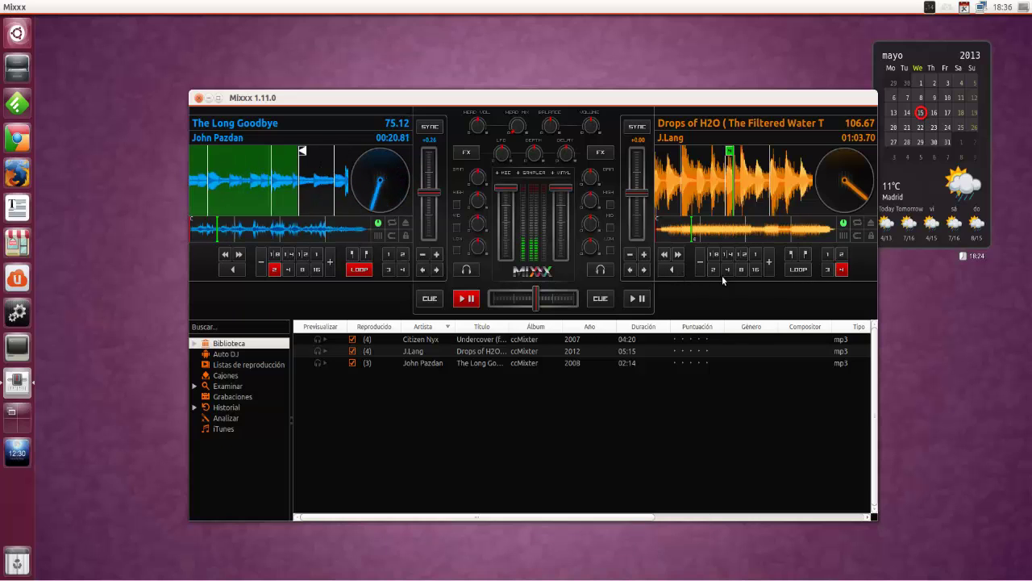
pyautogui.click(637, 299)
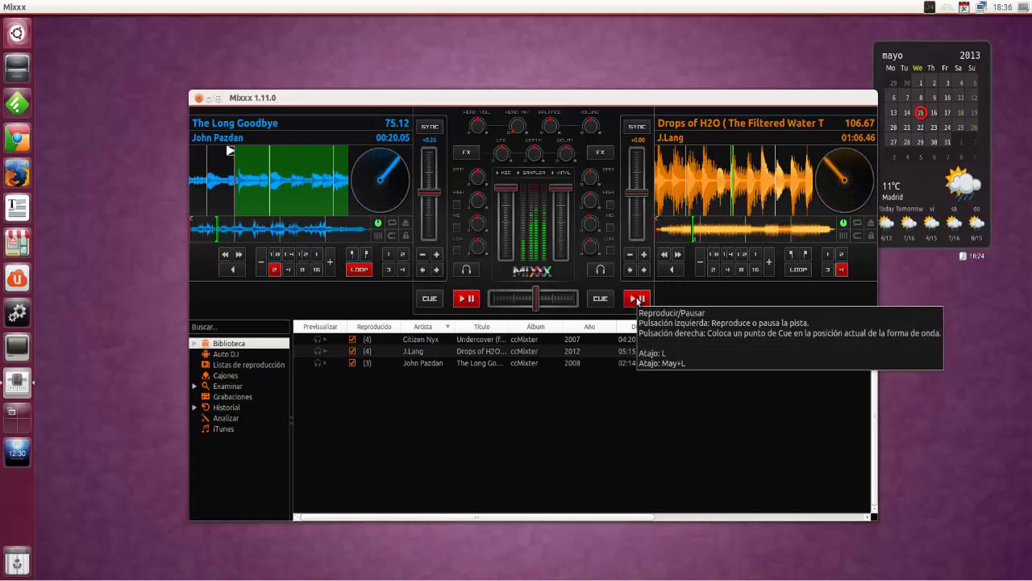
pyautogui.click(636, 299)
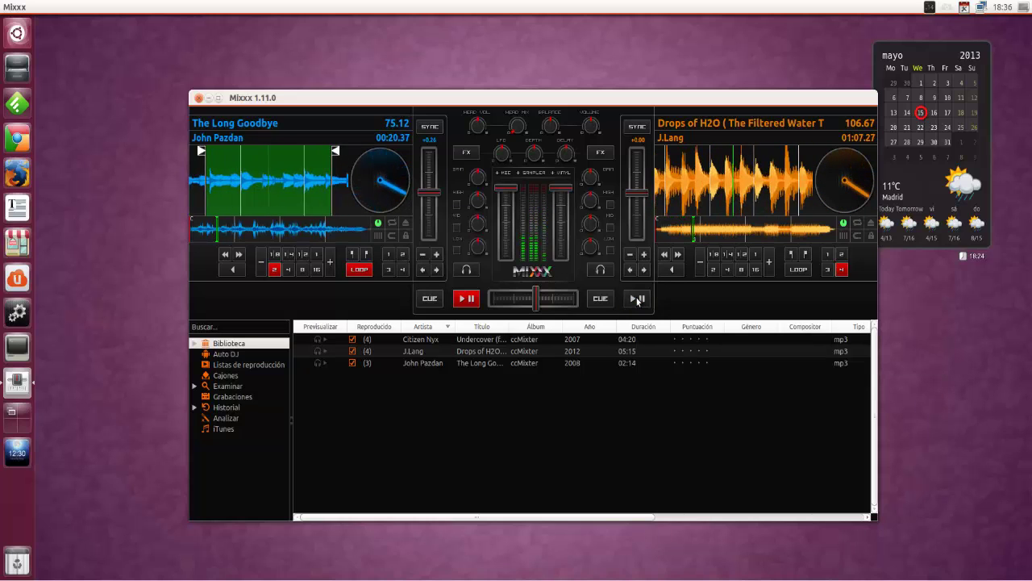
# Release the first deck's loop and pause it, and scratch both paused tracks using their spinning vinyl displays.
pyautogui.click(359, 271)
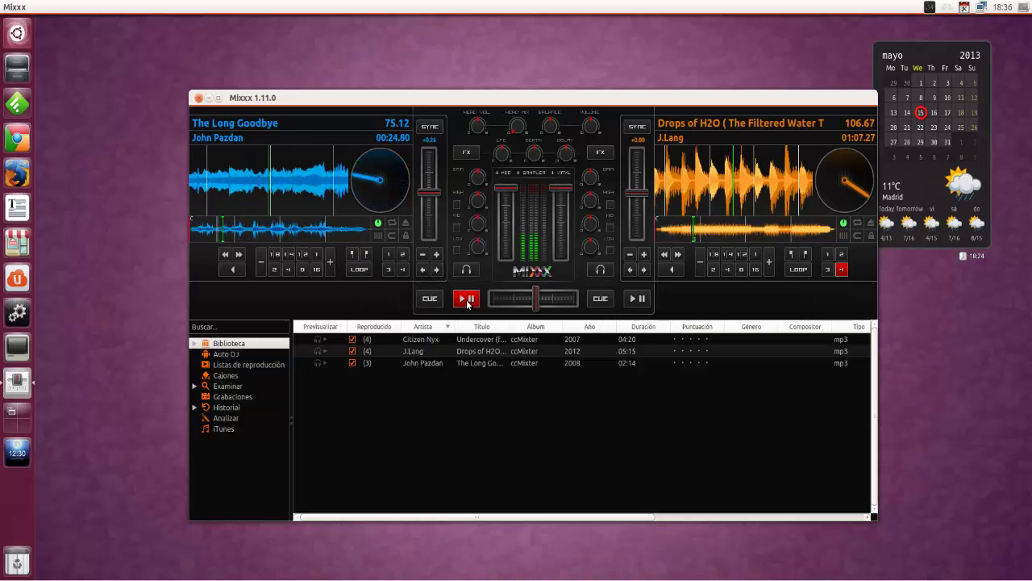
pyautogui.click(461, 306)
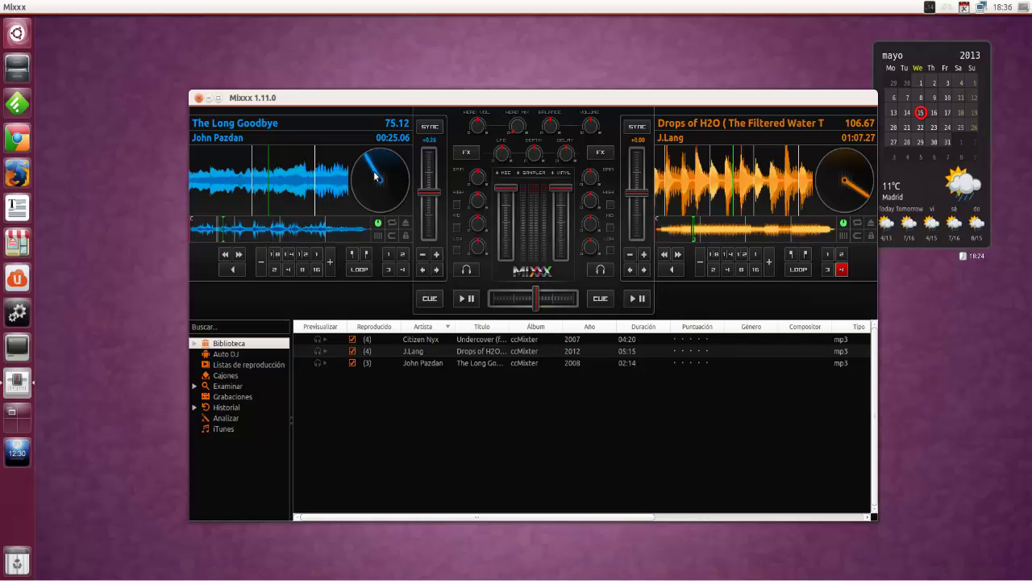
pyautogui.moveTo(367, 157)
pyautogui.mouseDown()
pyautogui.moveTo(358, 198)
pyautogui.moveTo(376, 215)
pyautogui.moveTo(406, 185)
pyautogui.moveTo(387, 148)
pyautogui.moveTo(405, 183)
pyautogui.moveTo(359, 187)
pyautogui.moveTo(382, 154)
pyautogui.moveTo(395, 161)
pyautogui.moveTo(371, 153)
pyautogui.mouseUp()
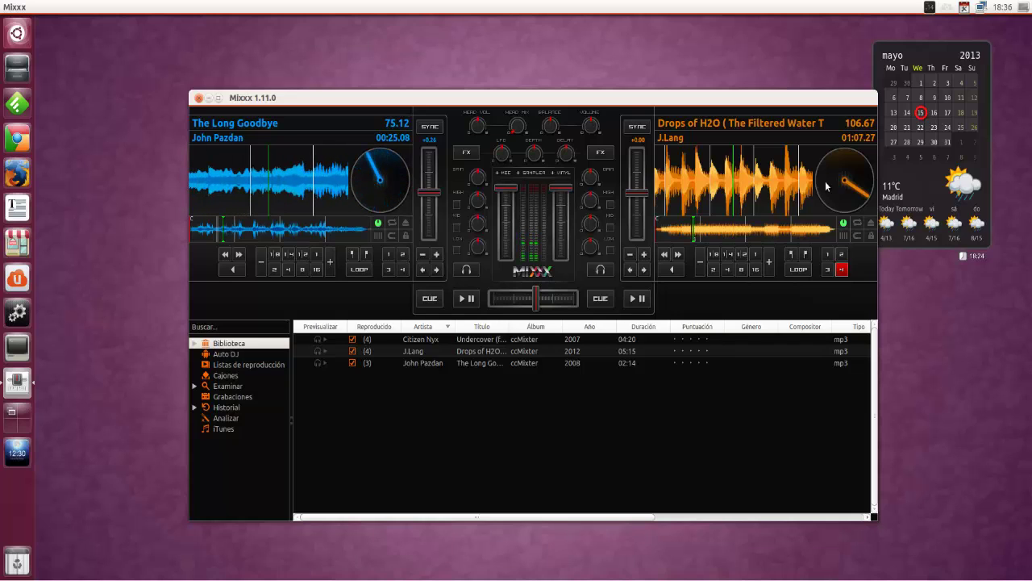
pyautogui.moveTo(851, 200)
pyautogui.mouseDown()
pyautogui.moveTo(864, 177)
pyautogui.moveTo(847, 153)
pyautogui.moveTo(827, 162)
pyautogui.moveTo(810, 192)
pyautogui.moveTo(840, 189)
pyautogui.moveTo(822, 208)
pyautogui.moveTo(836, 208)
pyautogui.moveTo(843, 179)
pyautogui.mouseUp()
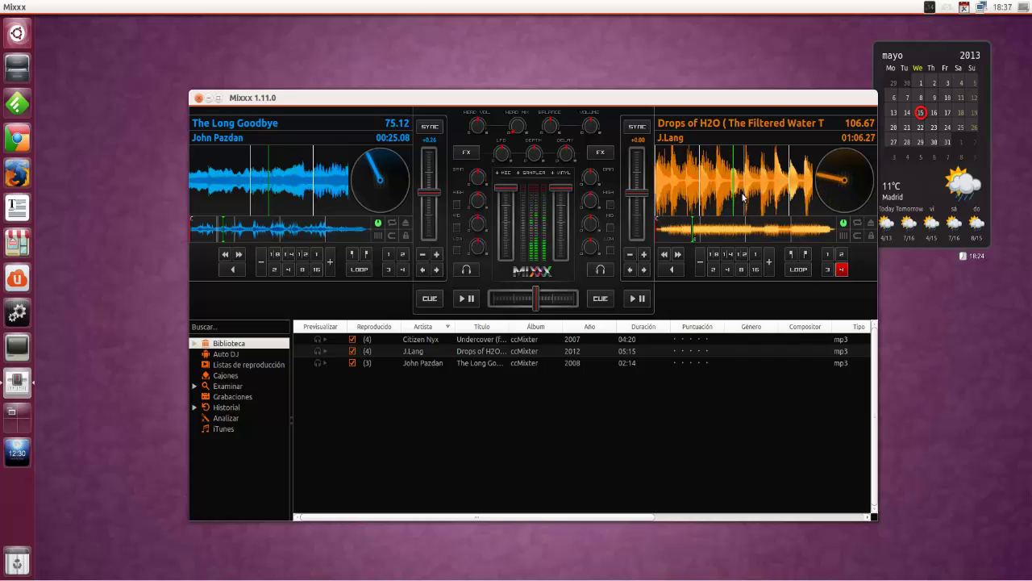
# Toggle the first deck's FX twice and close Mixxx.
pyautogui.click(468, 153)
pyautogui.click(469, 154)
pyautogui.click(198, 97)
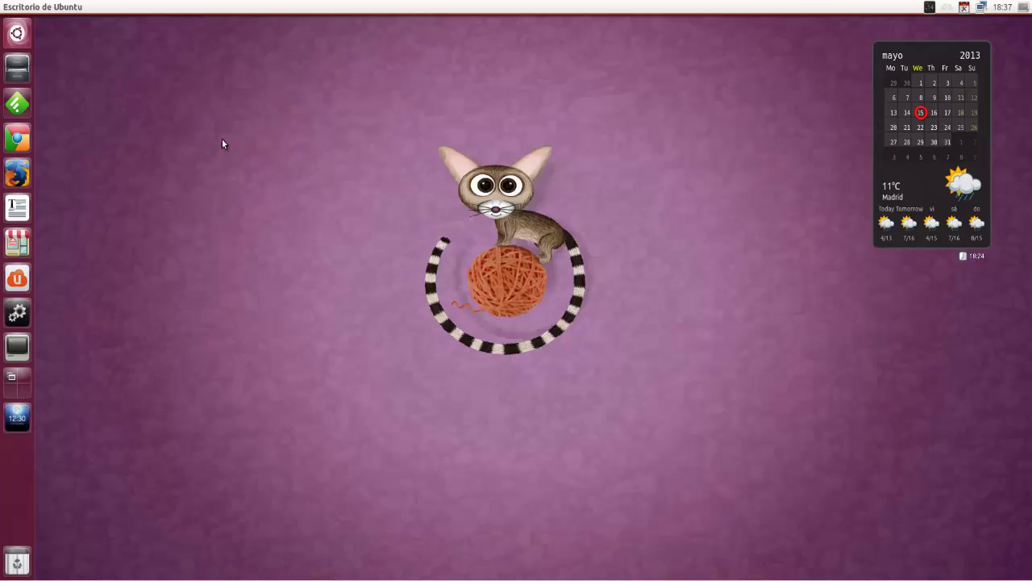
# Open a terminal, view the Mixxx PPA install commands in Chrome, and close all the browser tabs and the terminal.
pyautogui.click(17, 348)
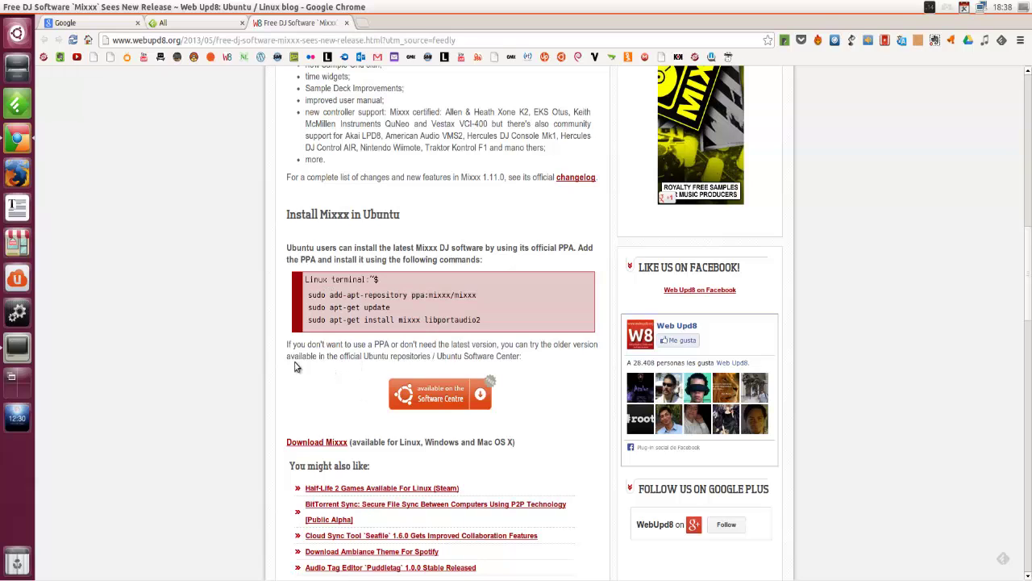
pyautogui.click(349, 23)
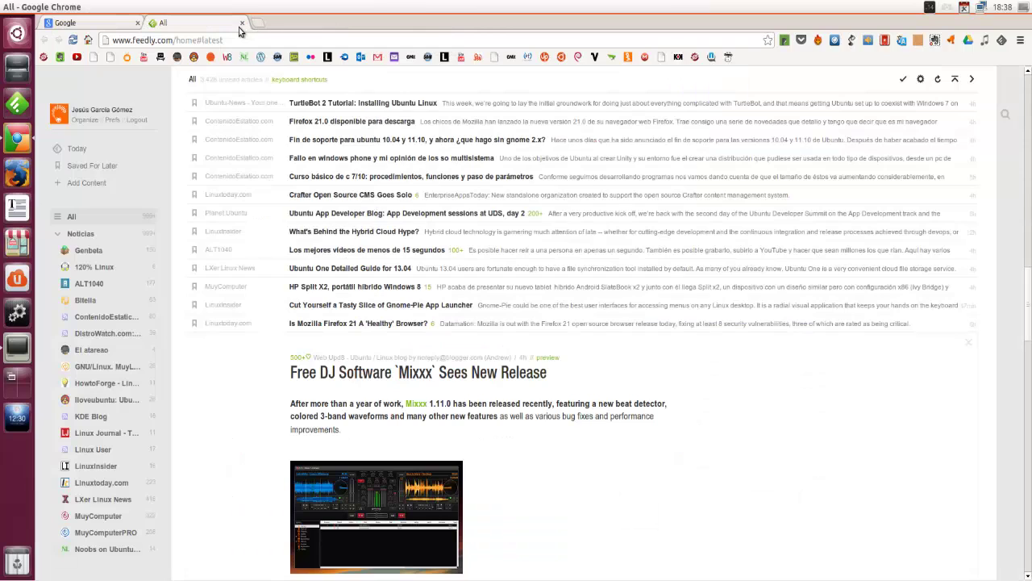
pyautogui.click(242, 23)
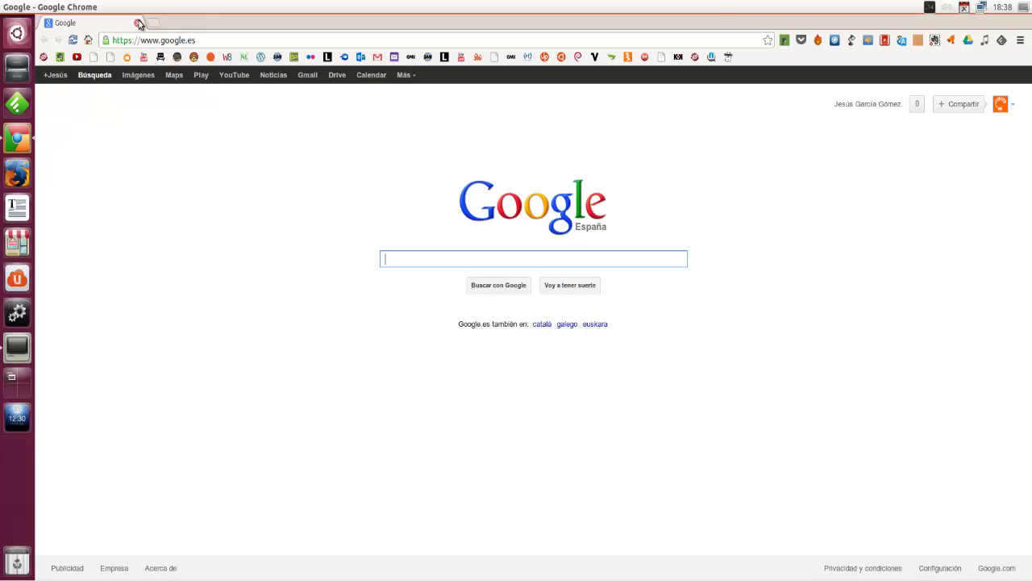
pyautogui.click(138, 24)
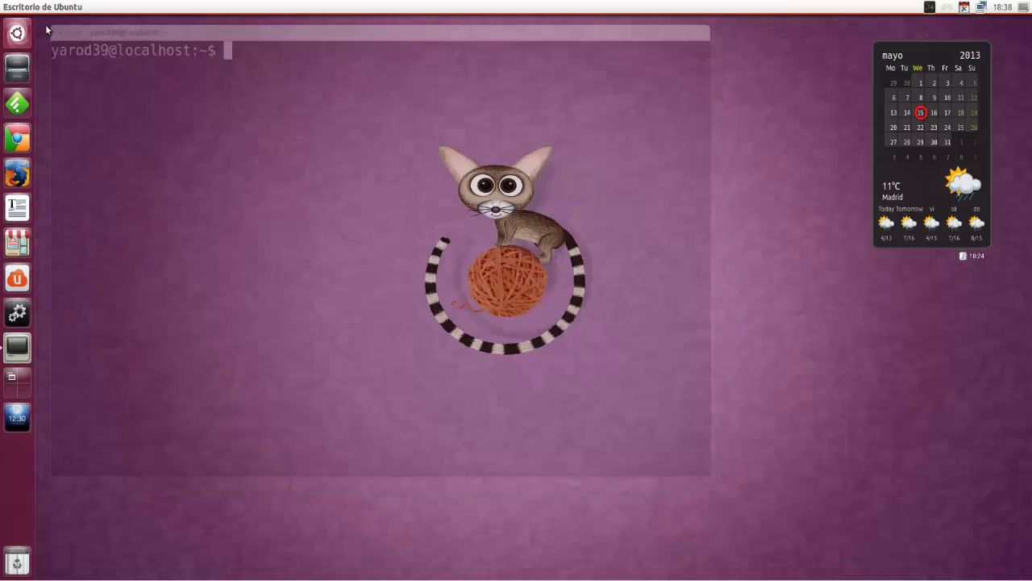
pyautogui.click(54, 32)
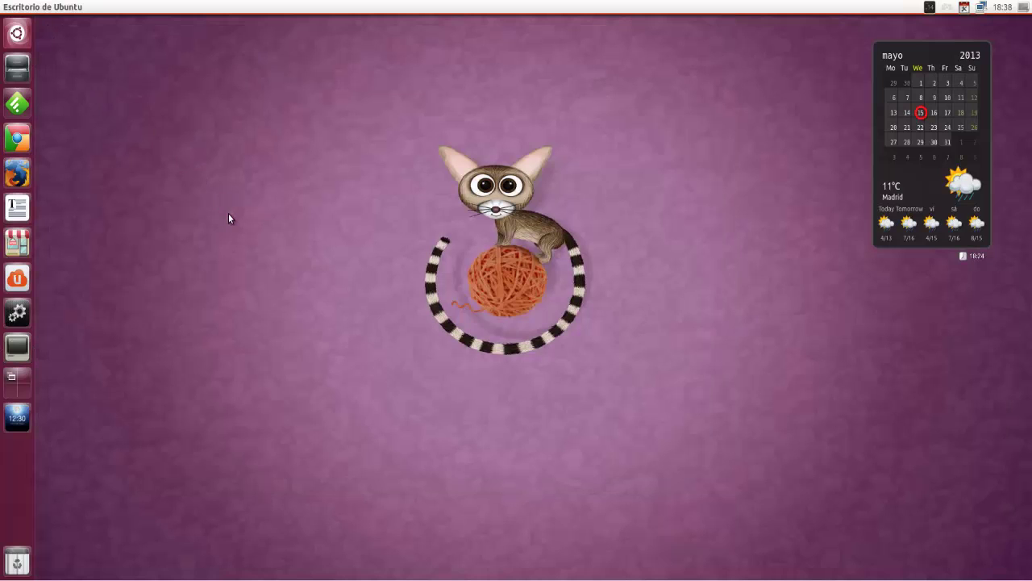